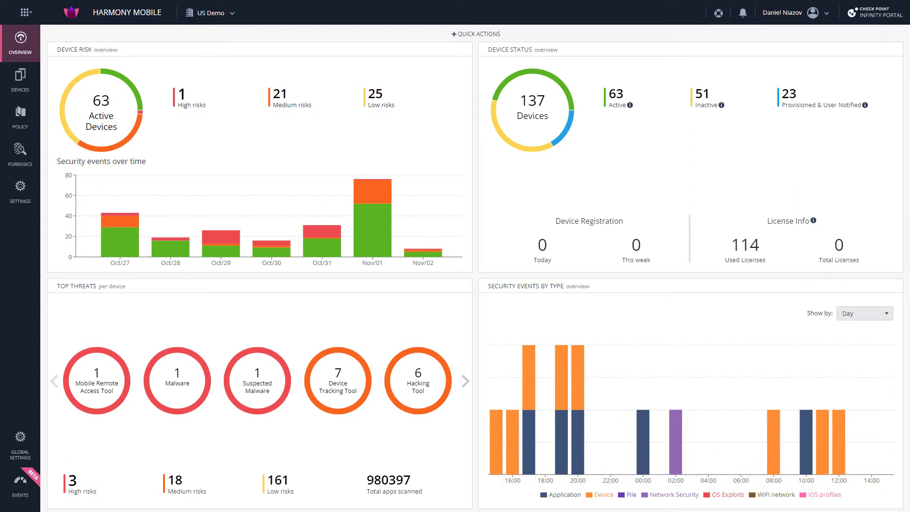
mouse_move(119, 251)
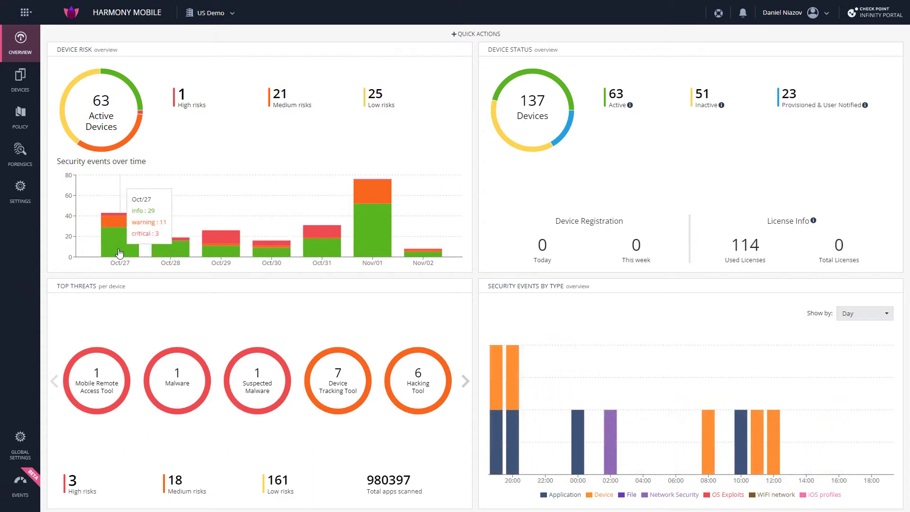
mouse_move(170, 252)
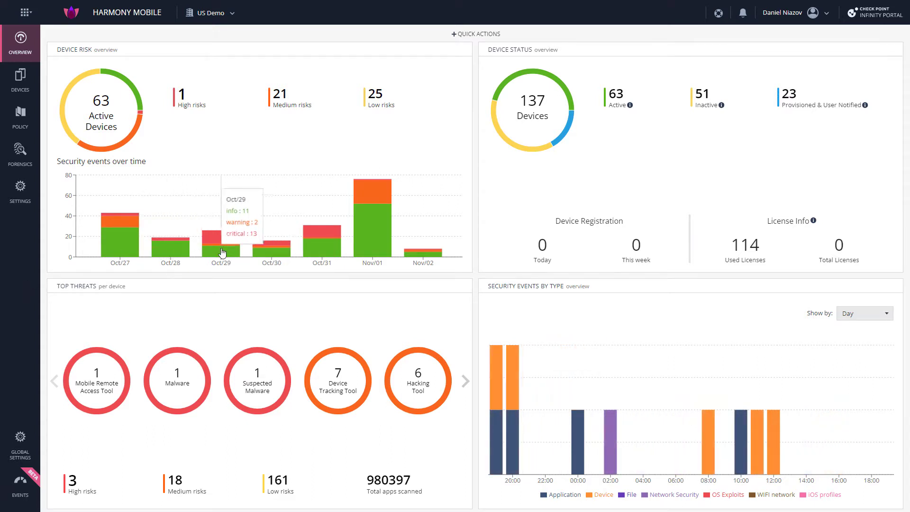
mouse_move(279, 256)
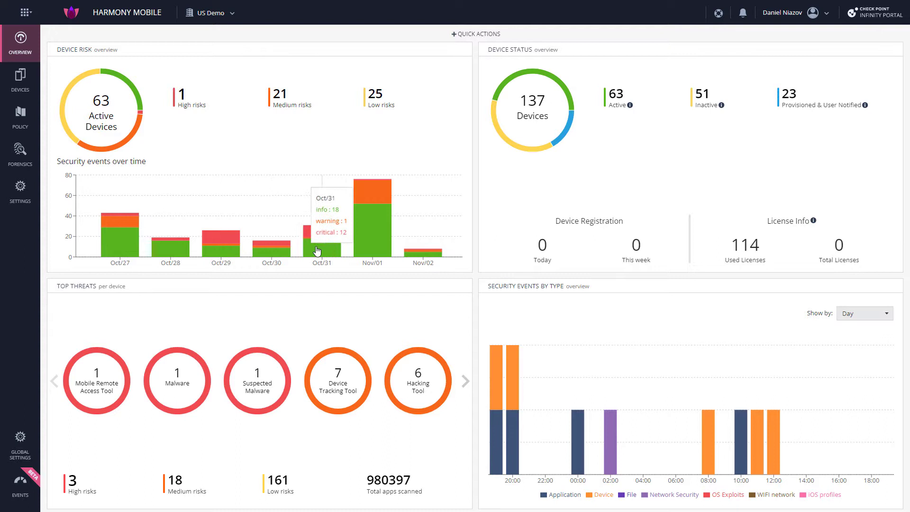
mouse_move(418, 259)
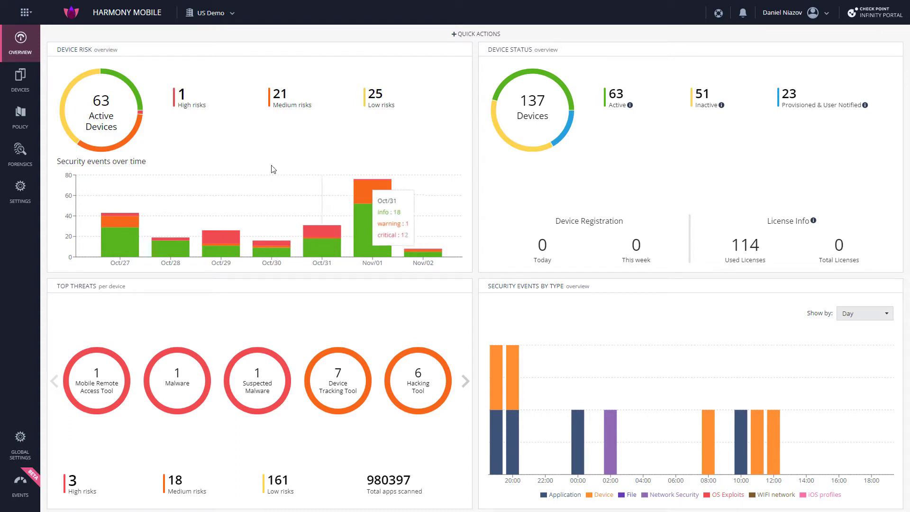
click(186, 104)
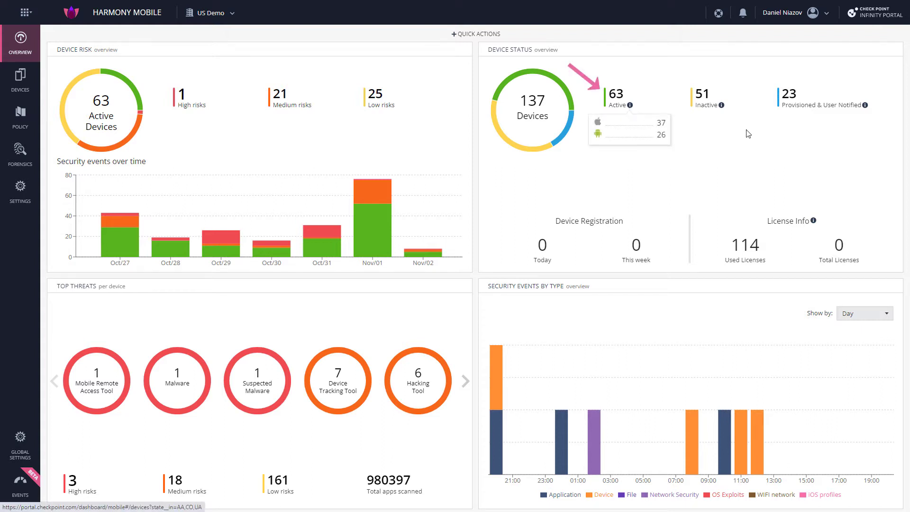
mouse_move(866, 106)
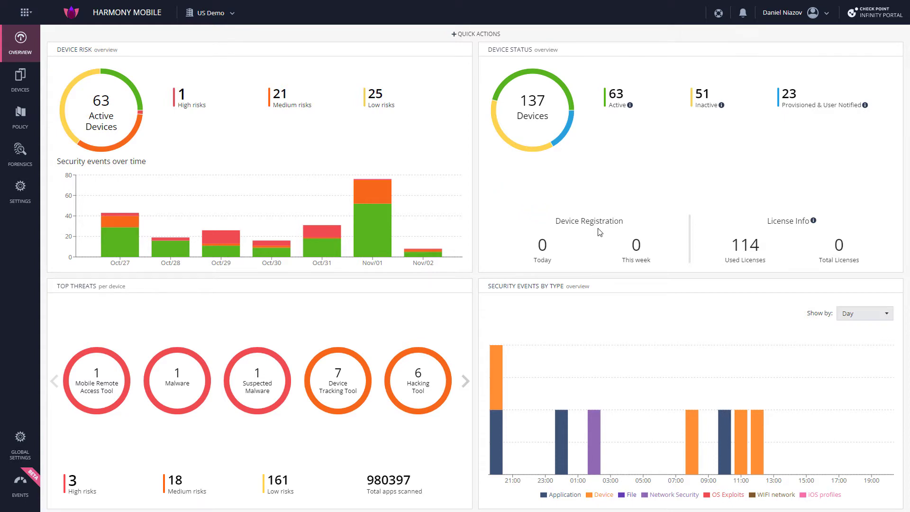
click(618, 105)
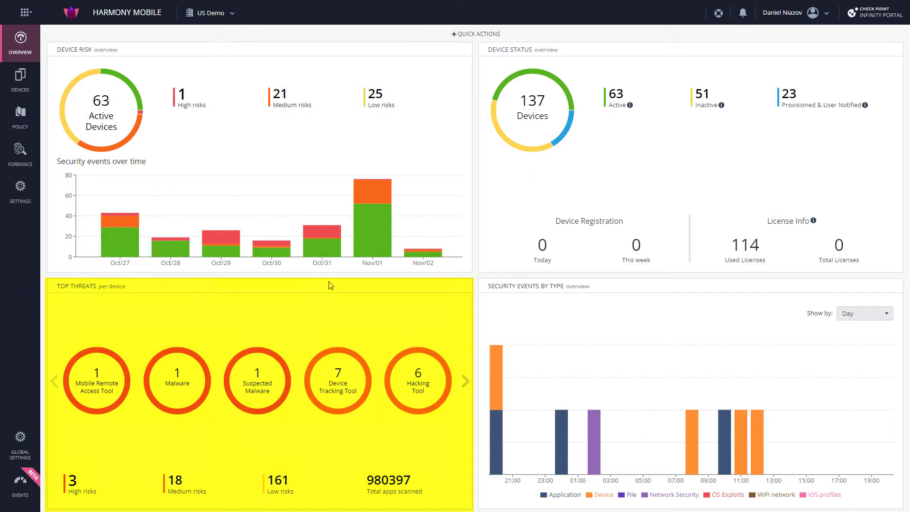
- Check the Mobile Remote Access Tool apps, chart events by month, and open the Oct/12 WIFI network events
click(101, 382)
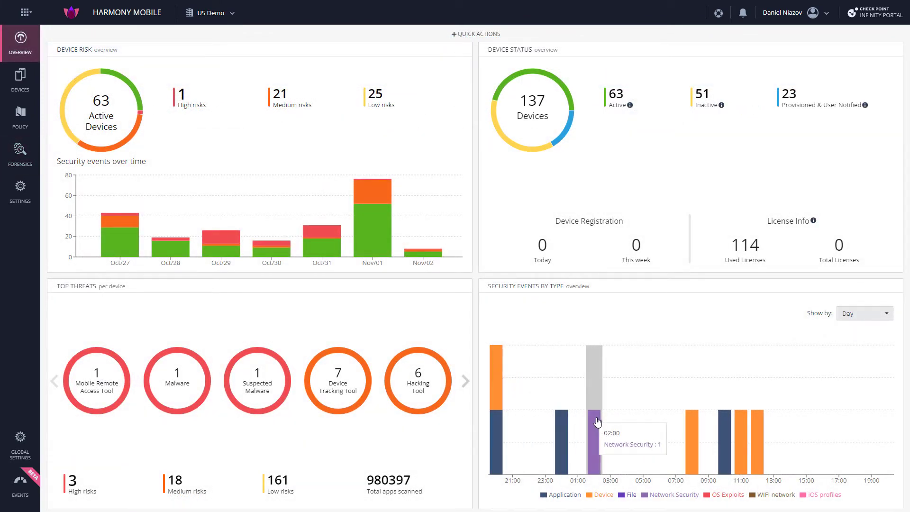
click(873, 314)
click(845, 364)
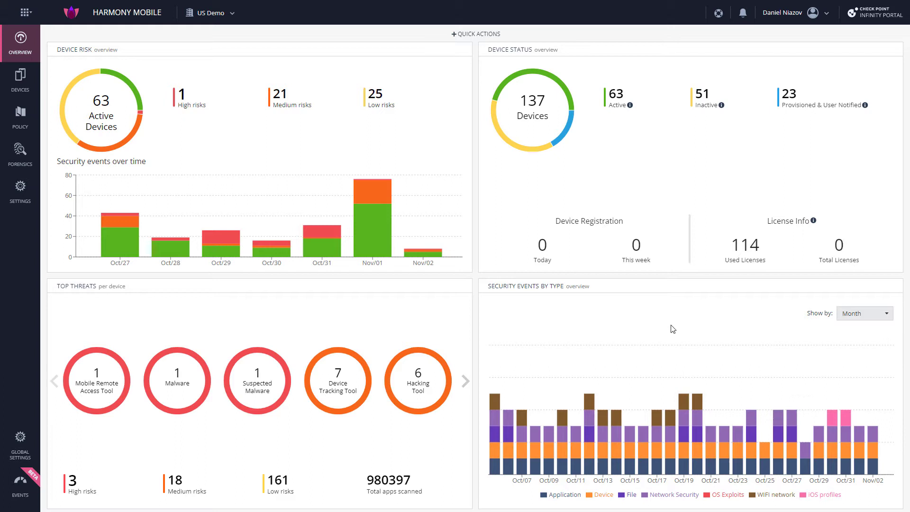
mouse_move(586, 414)
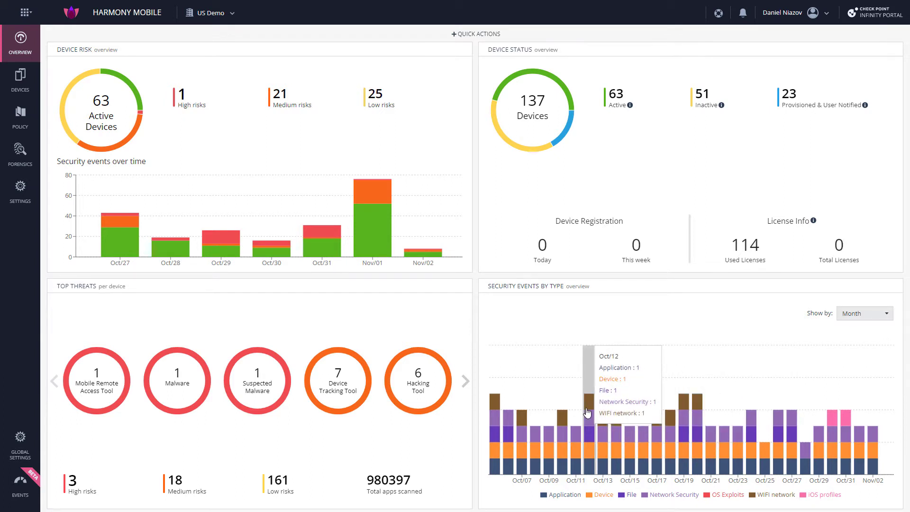
click(588, 408)
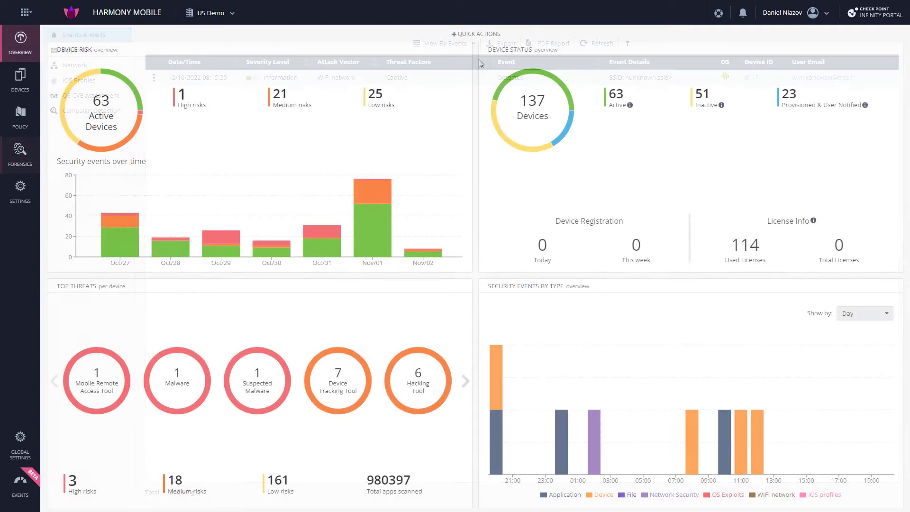
- Preview the Sync with UEM integration list from Quick Actions, then dismiss it
click(480, 41)
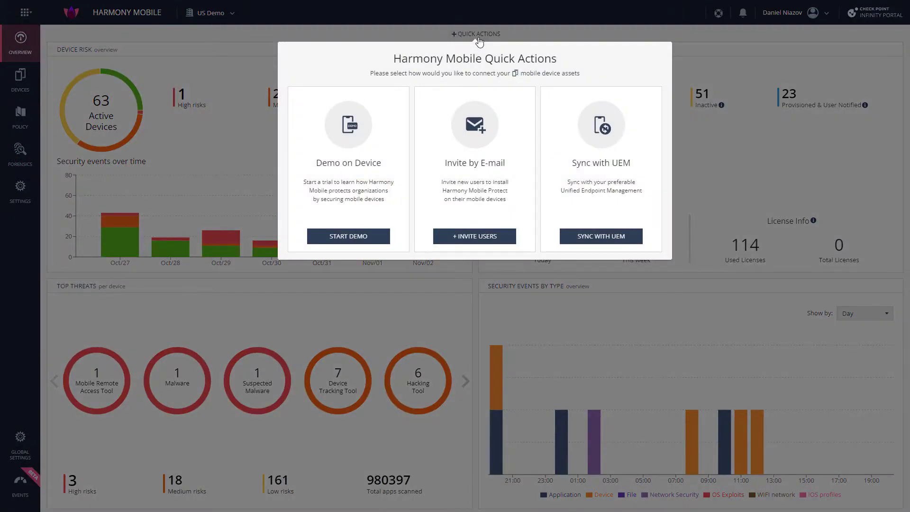
click(582, 236)
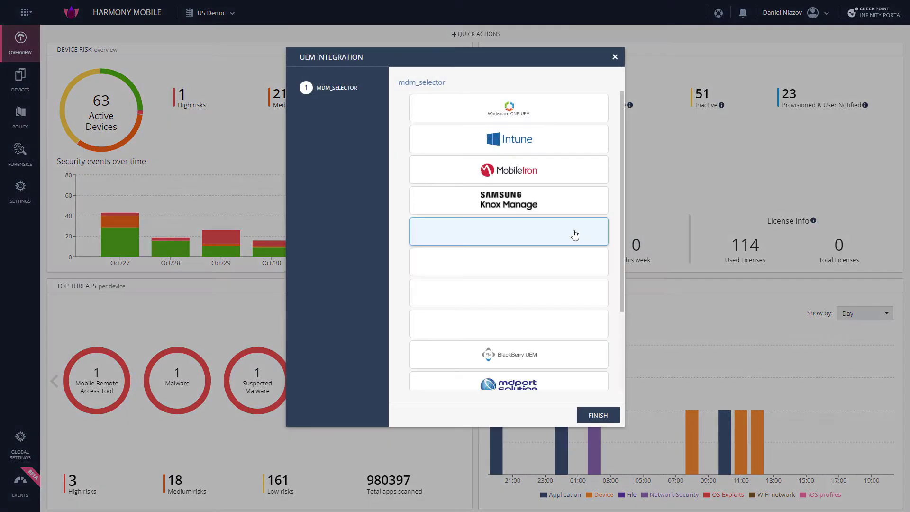
click(616, 58)
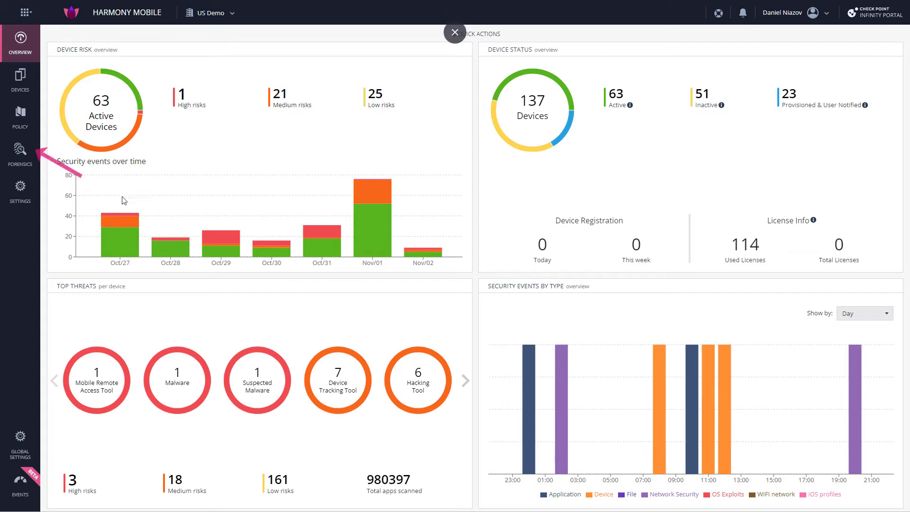
- Go to Forensics and show the Application risk list of 19029 apps
click(21, 162)
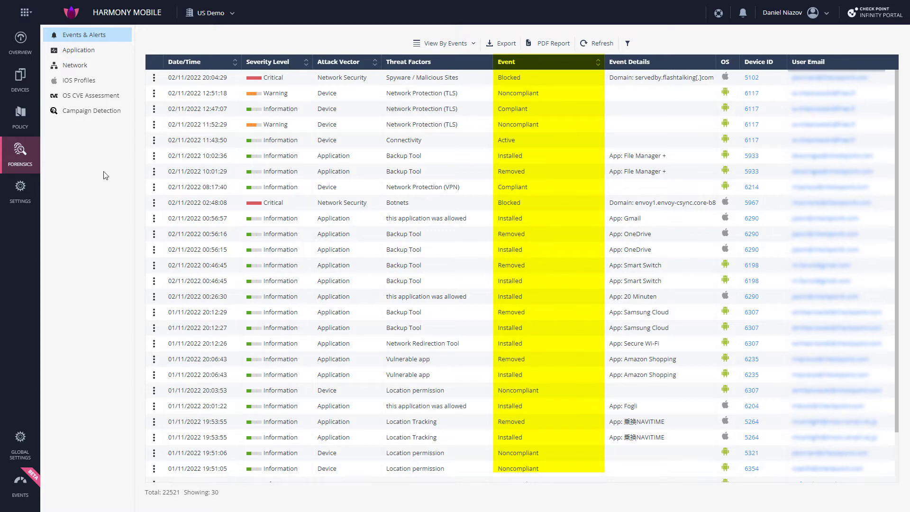
click(97, 54)
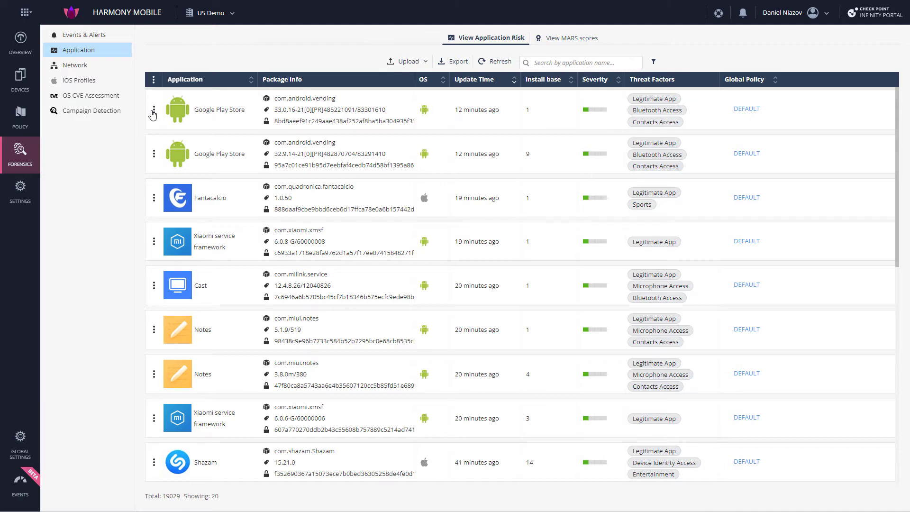
- Open App Info for Google Play Store, then view the apps' MARS scores
click(153, 111)
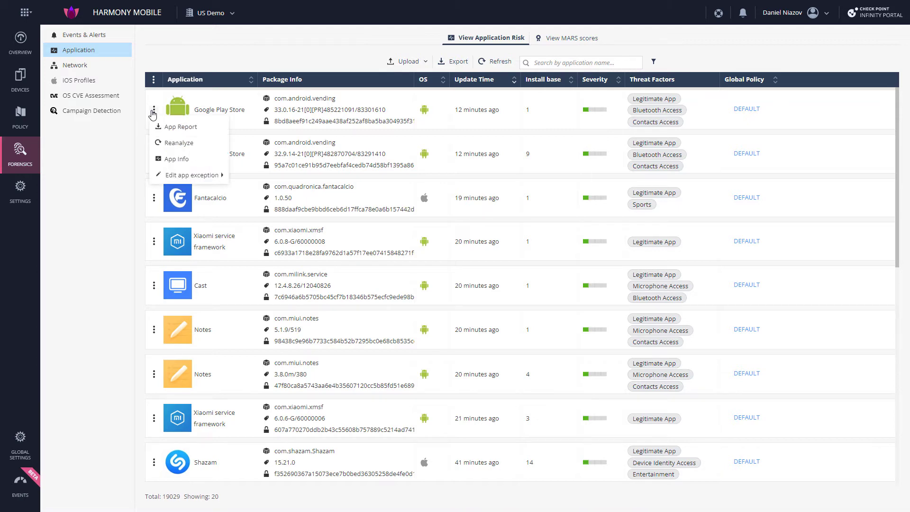
click(178, 167)
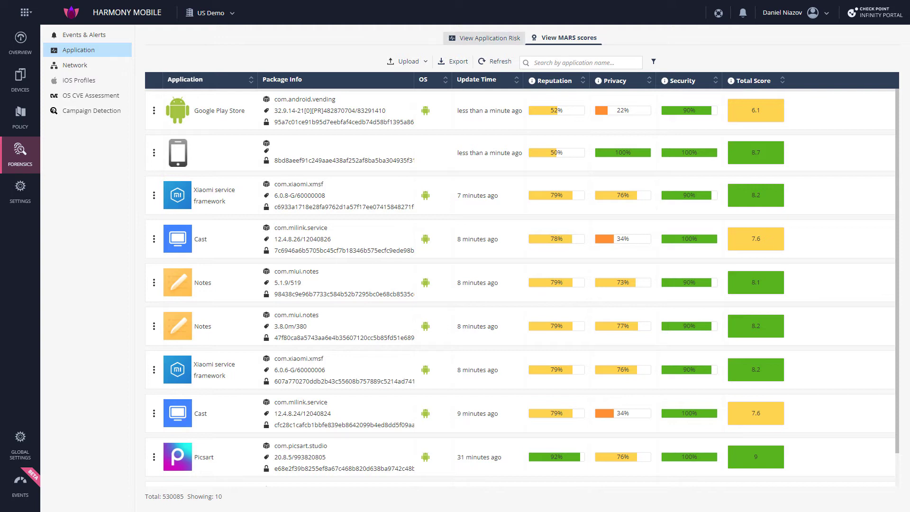
- Open the Google Play Store App Report PDF and scroll through it
click(153, 110)
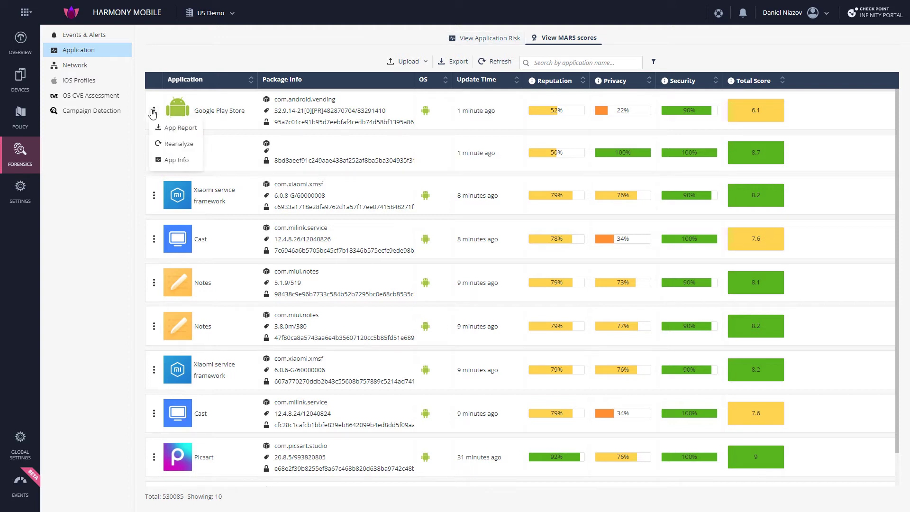
click(175, 127)
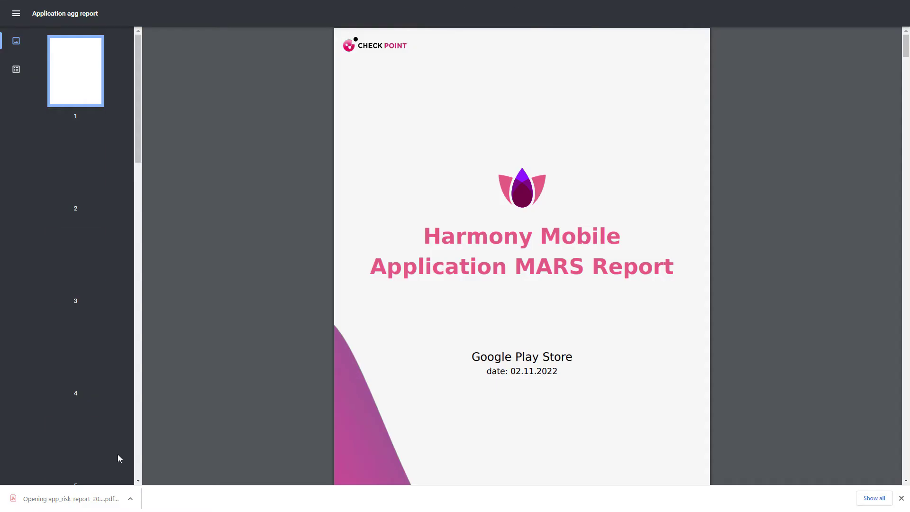
scroll(494, 315, down, 10)
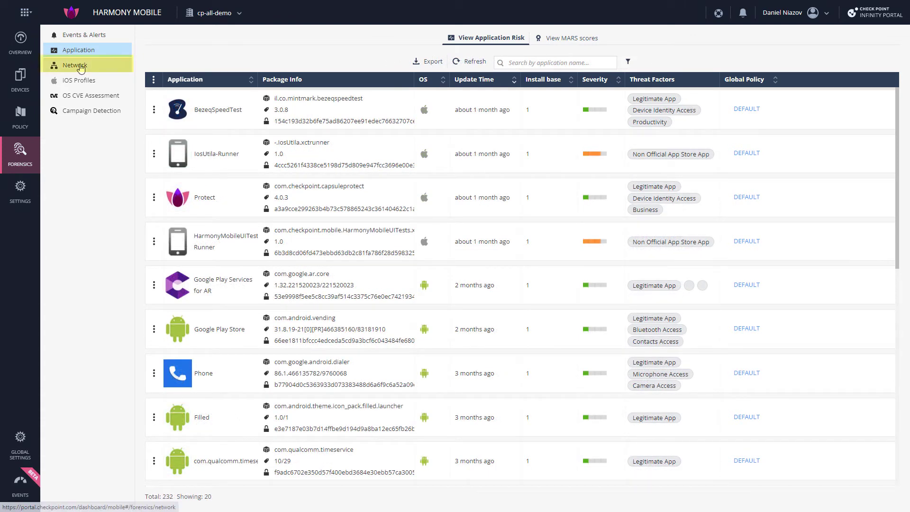
- Switch to Network forensics and open the chen-in-the-middle SSID with its two SSL Stripping events
click(82, 65)
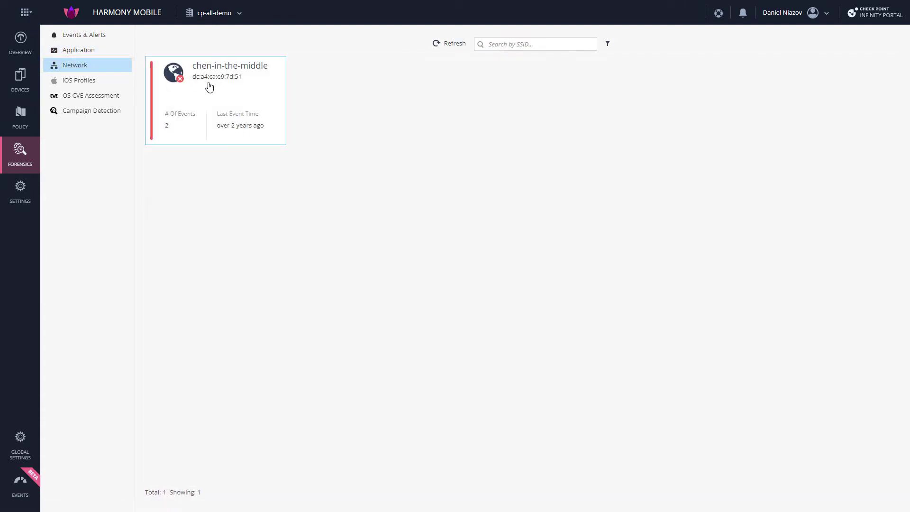
click(209, 87)
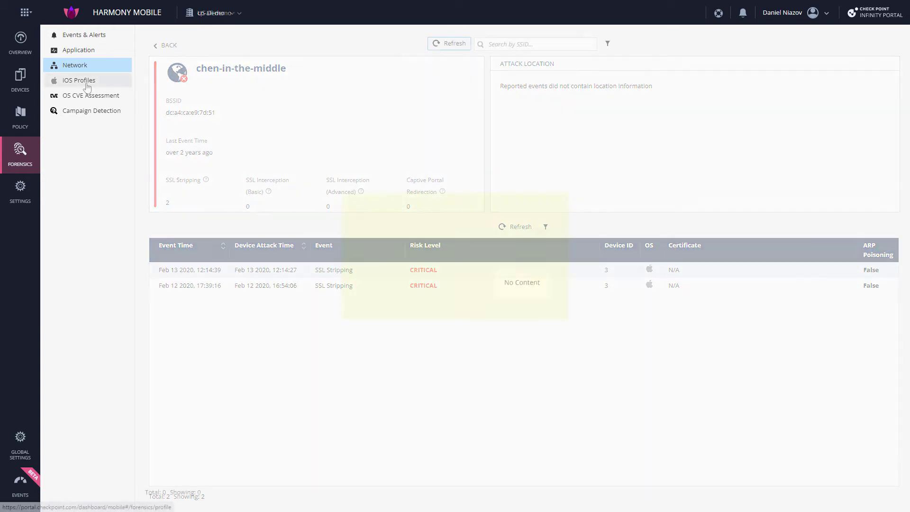
- Show the Forensics iOS Profiles table of 448 reported profiles
click(87, 85)
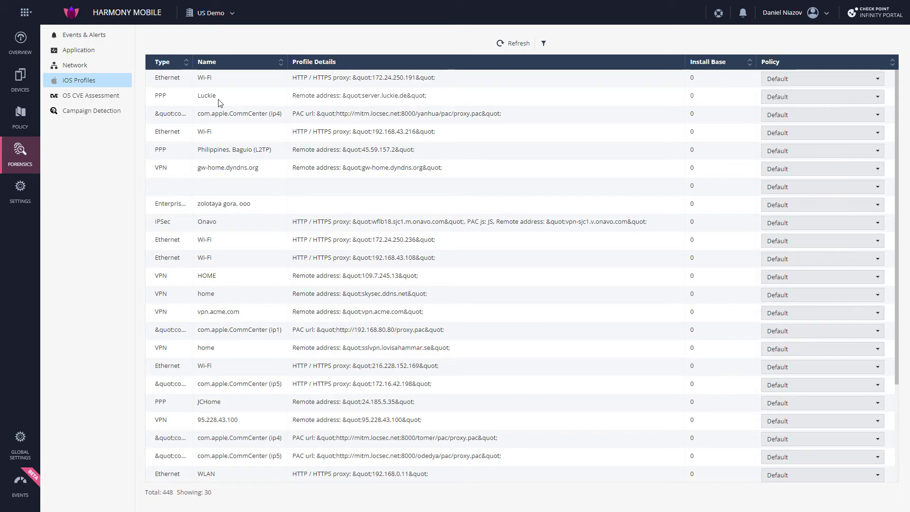
- View the OS CVE Assessment, then open the empty Campaign Detection page
click(112, 100)
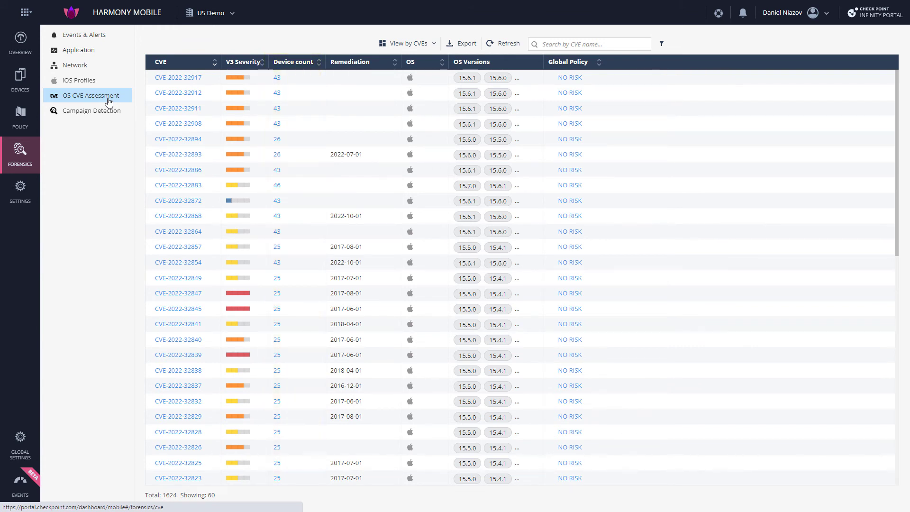
click(93, 118)
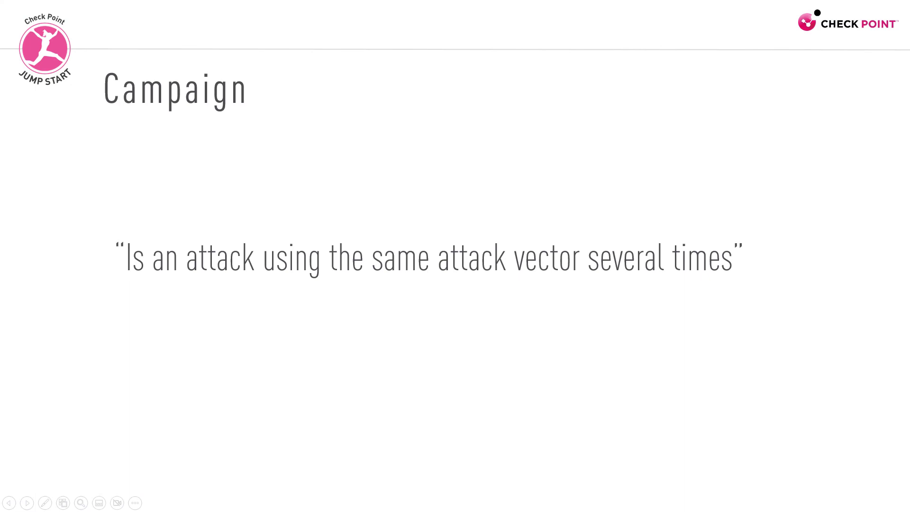
- Turn on Get notifications for the Application, Wi-Fi Network and Network Security campaigns, then close settings
click(525, 42)
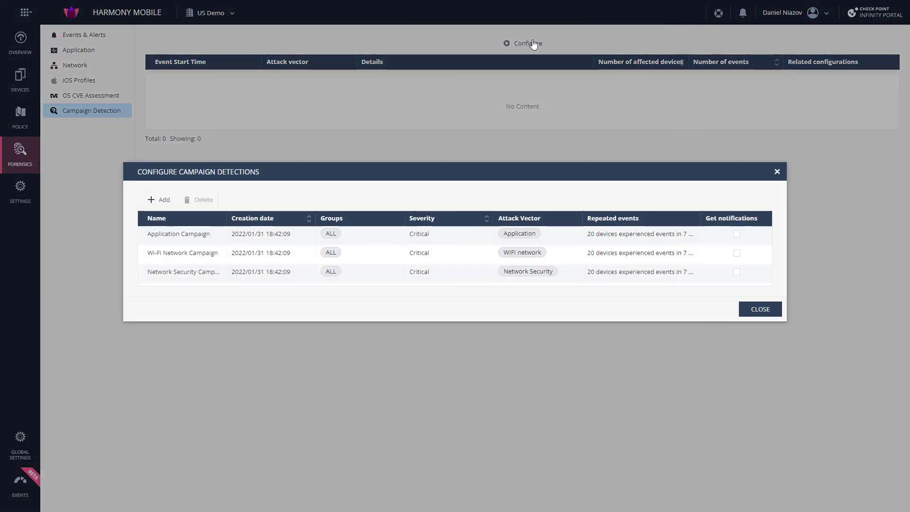
click(205, 237)
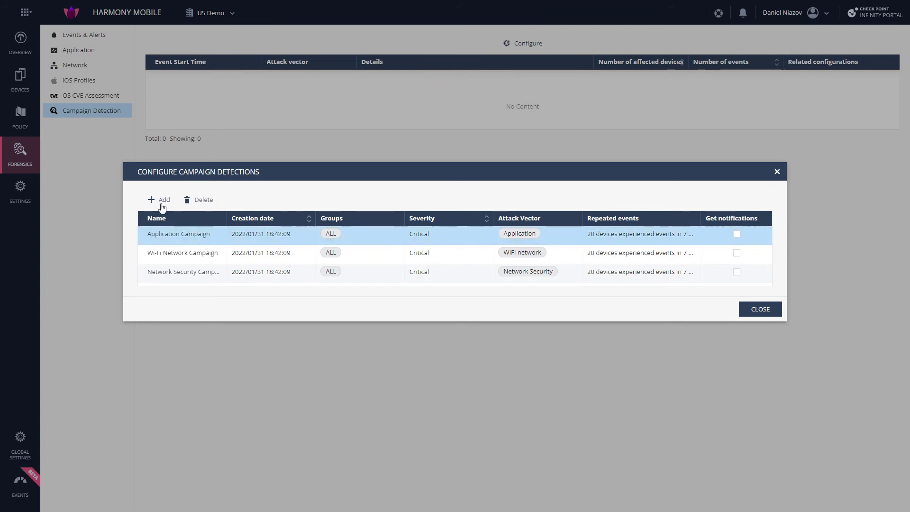
click(159, 204)
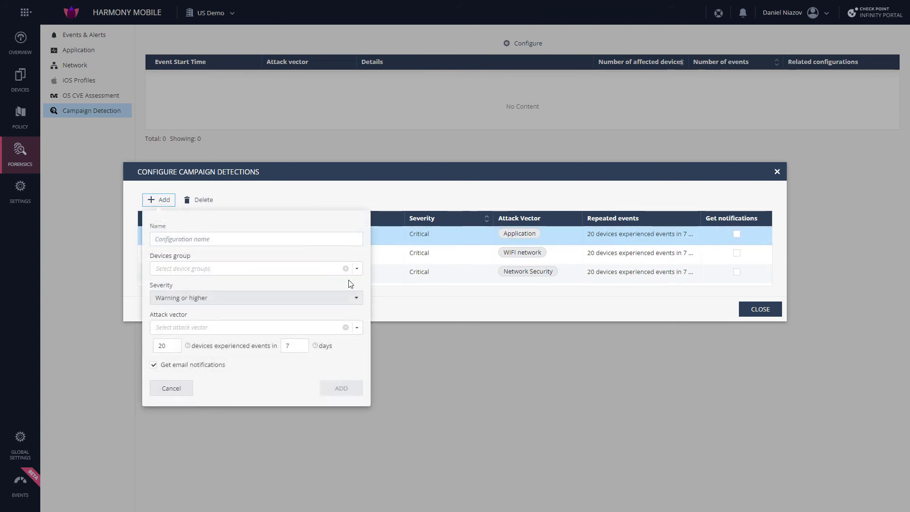
click(415, 303)
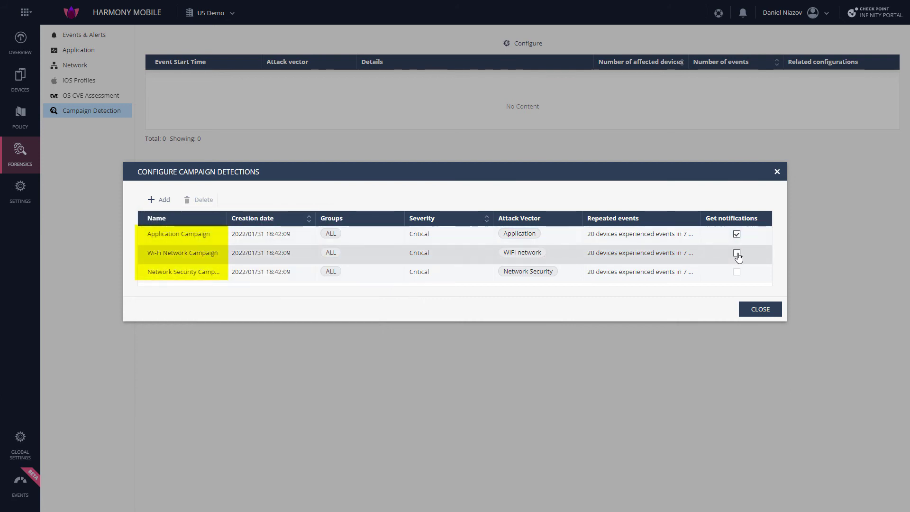
click(738, 255)
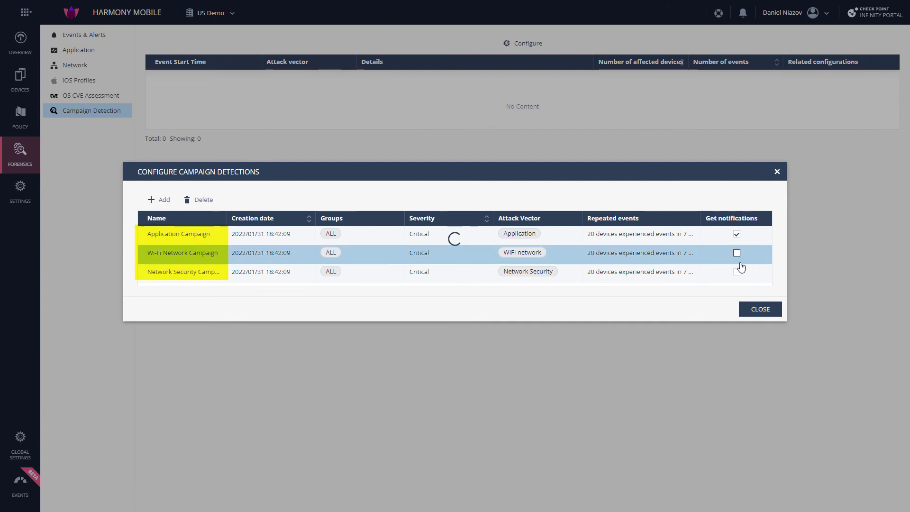
click(738, 274)
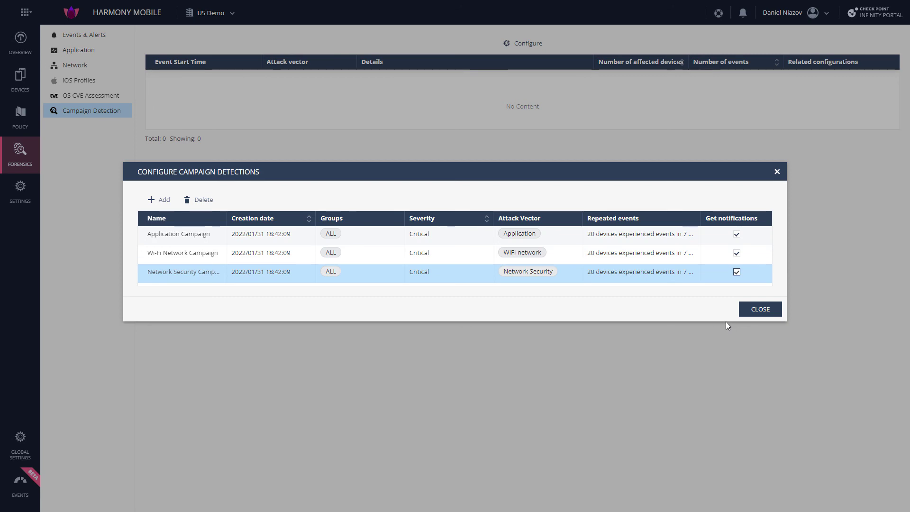
click(755, 311)
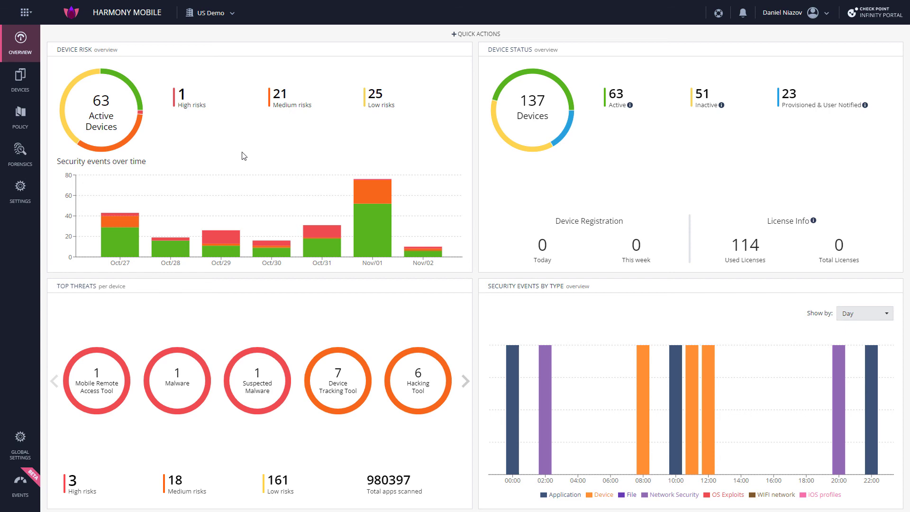
click(18, 79)
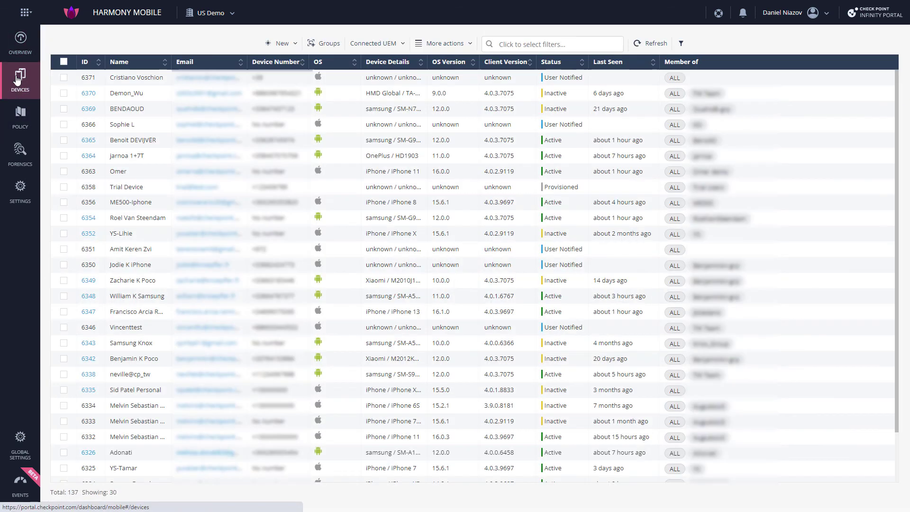
click(20, 190)
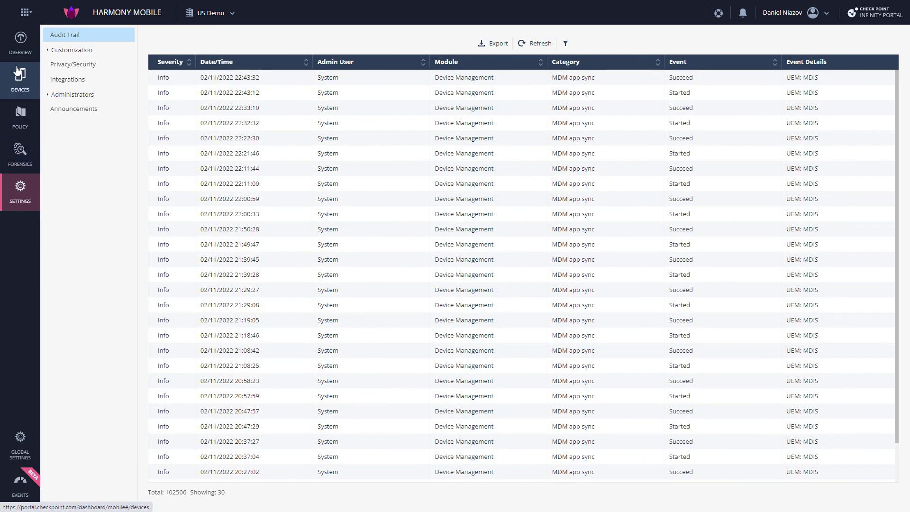
click(19, 47)
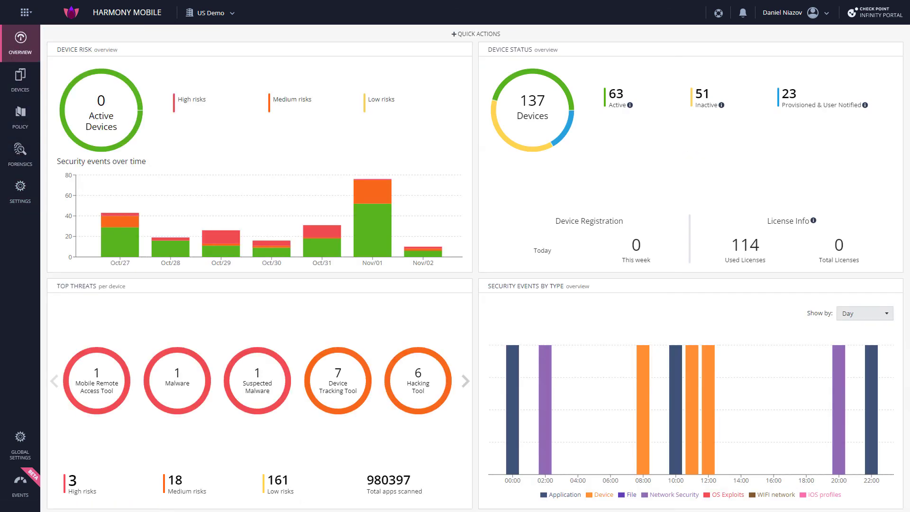